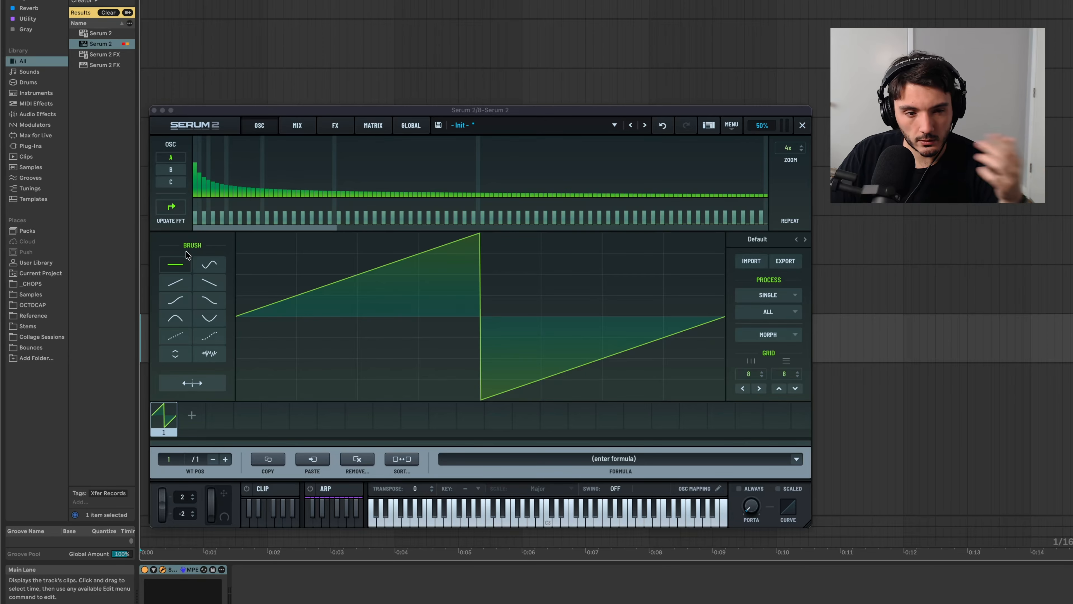
Draw a custom stepped waveform in oscillator A's wavetable editor with the flat brush, lowering the second grid segment below the centre line.
mouse_move(268, 241)
mouse_down()
mouse_move(428, 343)
mouse_move(428, 324)
mouse_move(397, 326)
mouse_move(629, 302)
mouse_move(563, 314)
mouse_up()
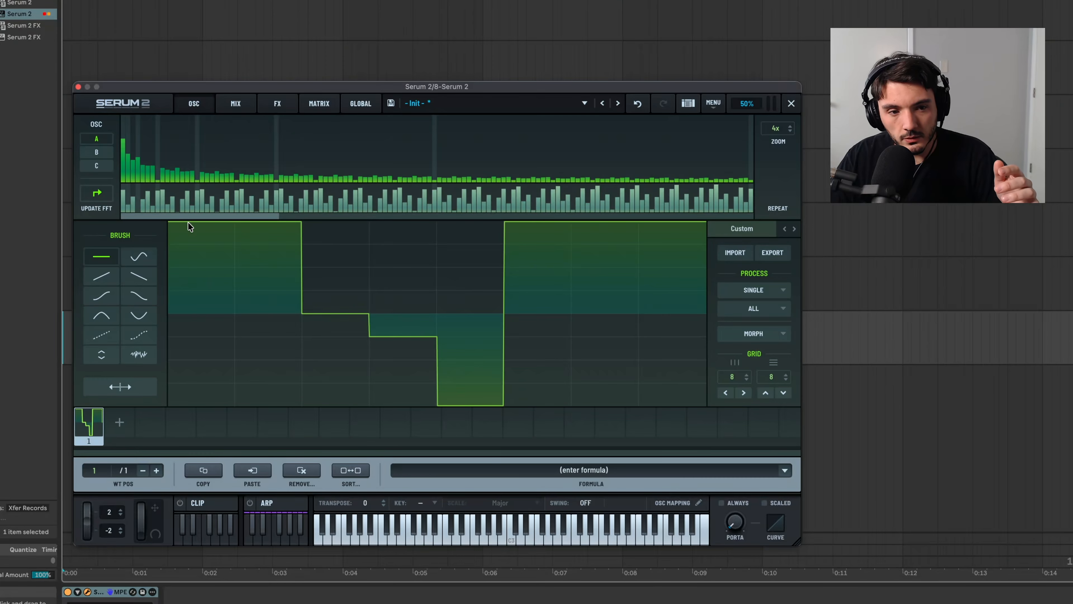
mouse_move(188, 224)
mouse_down()
mouse_move(191, 402)
mouse_move(205, 224)
mouse_up()
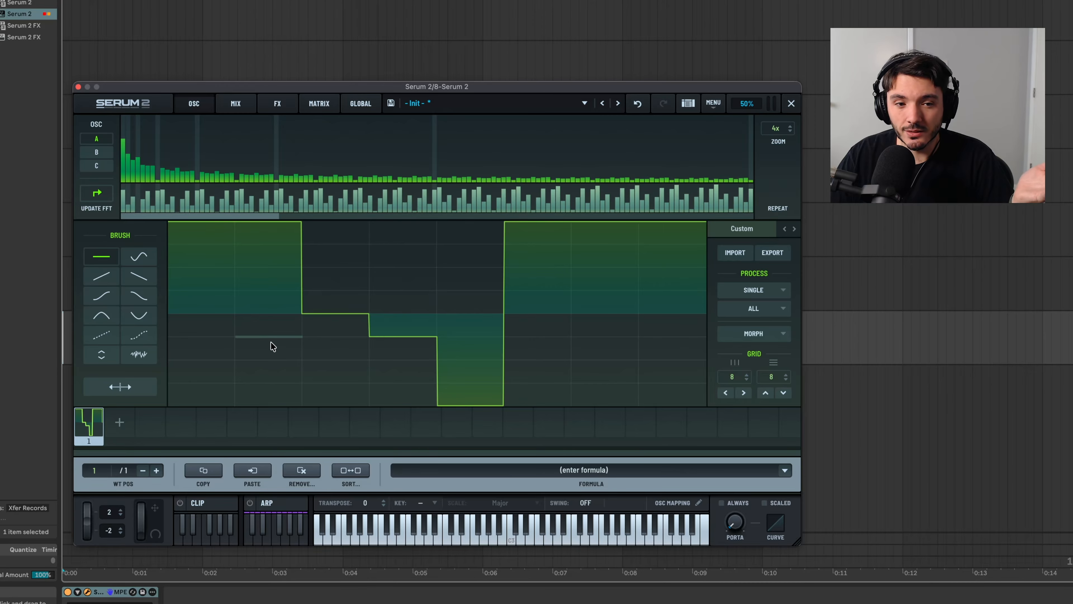
drag(270, 342, 266, 398)
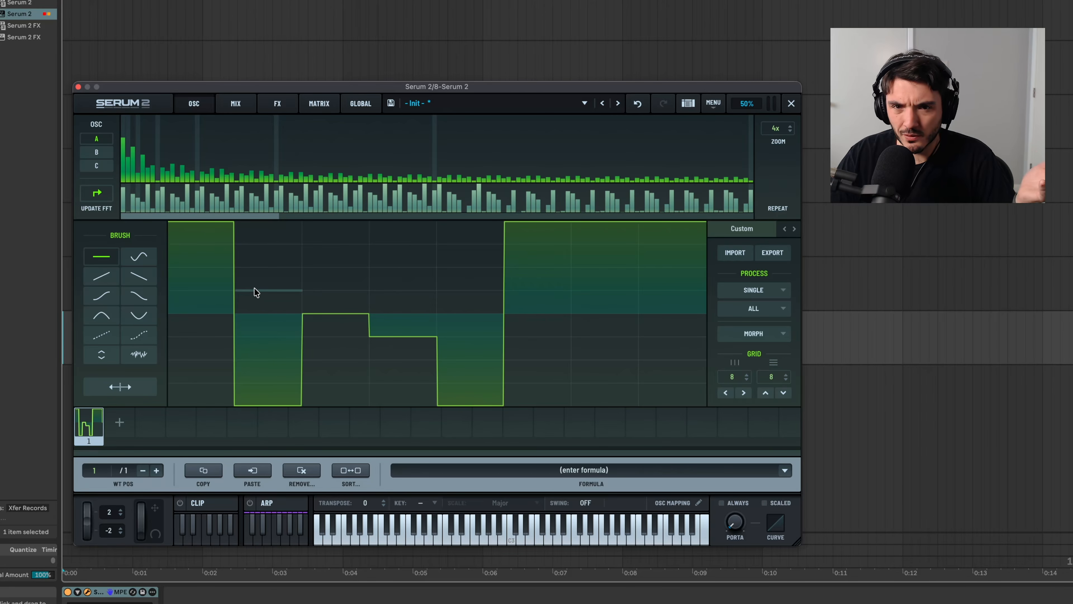
click(267, 335)
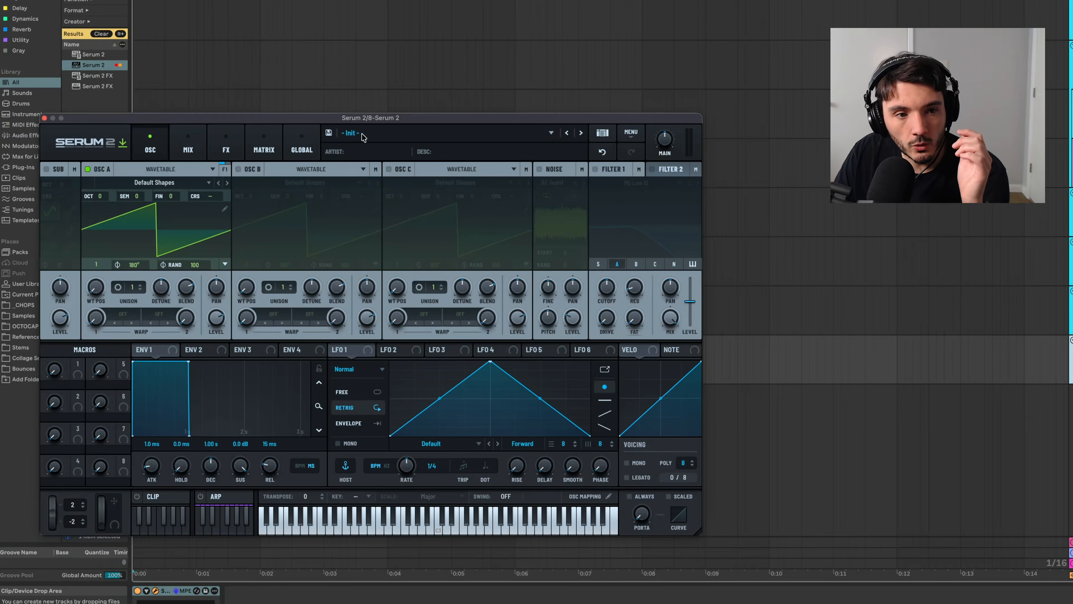
Import octocap.png into oscillator A's wavetable using Audio via Dynamic Pitch Zero-Snap, and return to the oscillator overview.
click(225, 209)
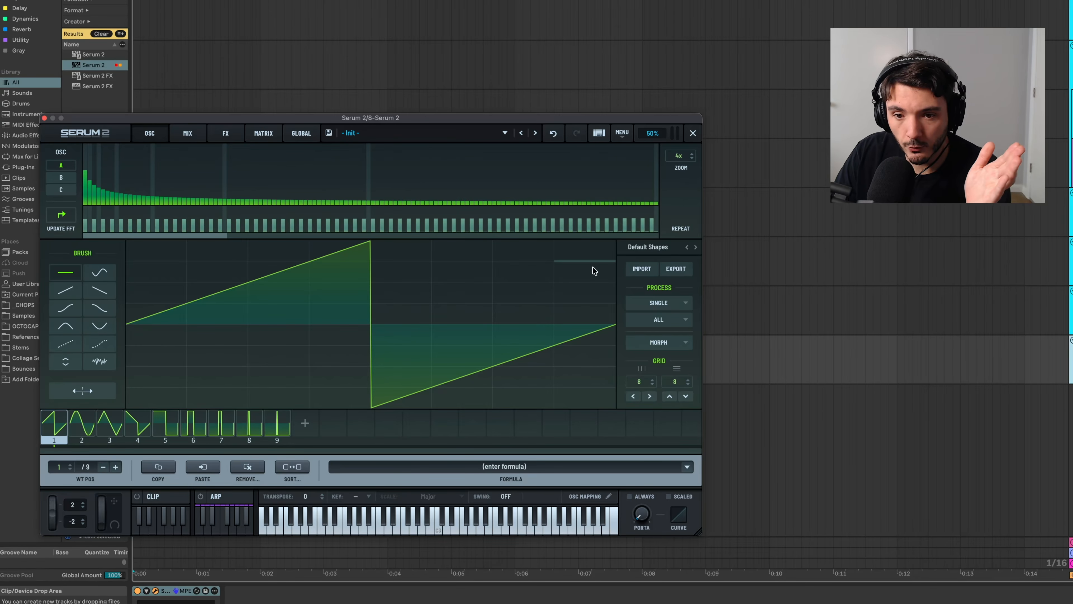
click(642, 268)
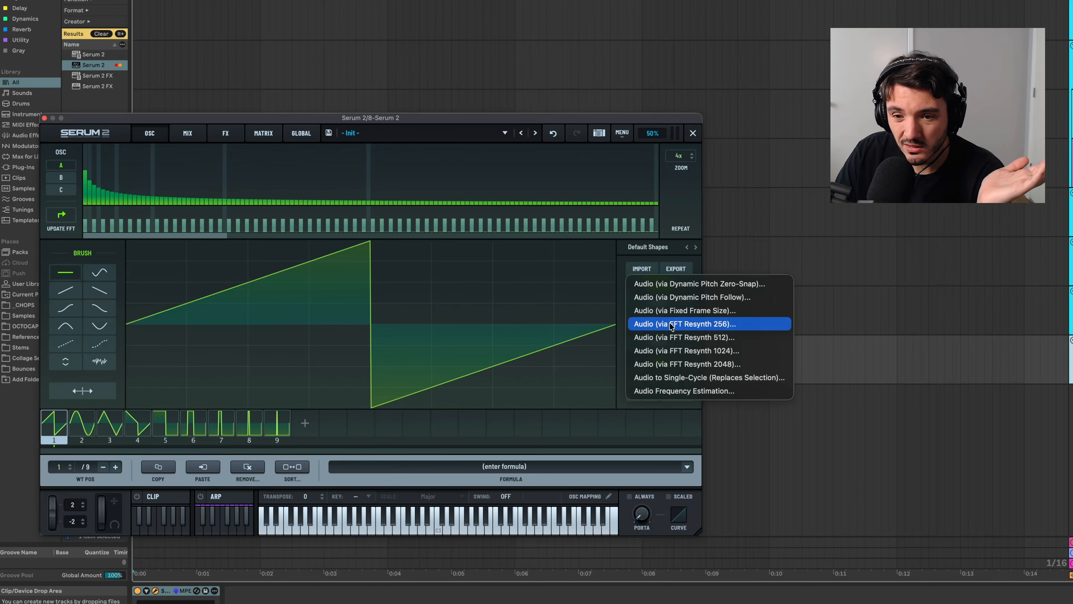
click(674, 288)
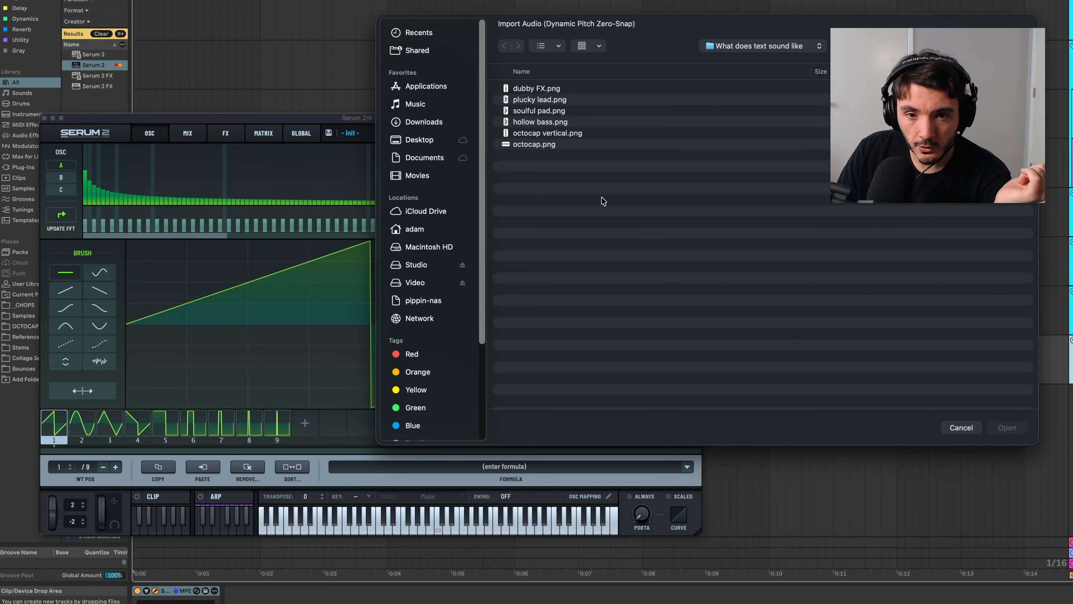
click(551, 145)
click(1007, 427)
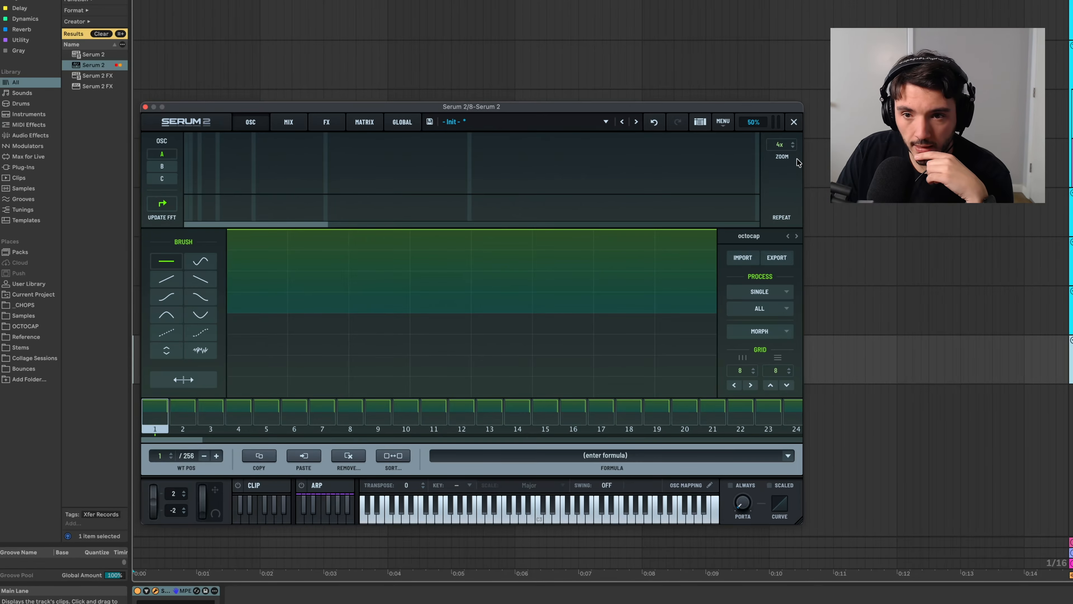
click(792, 123)
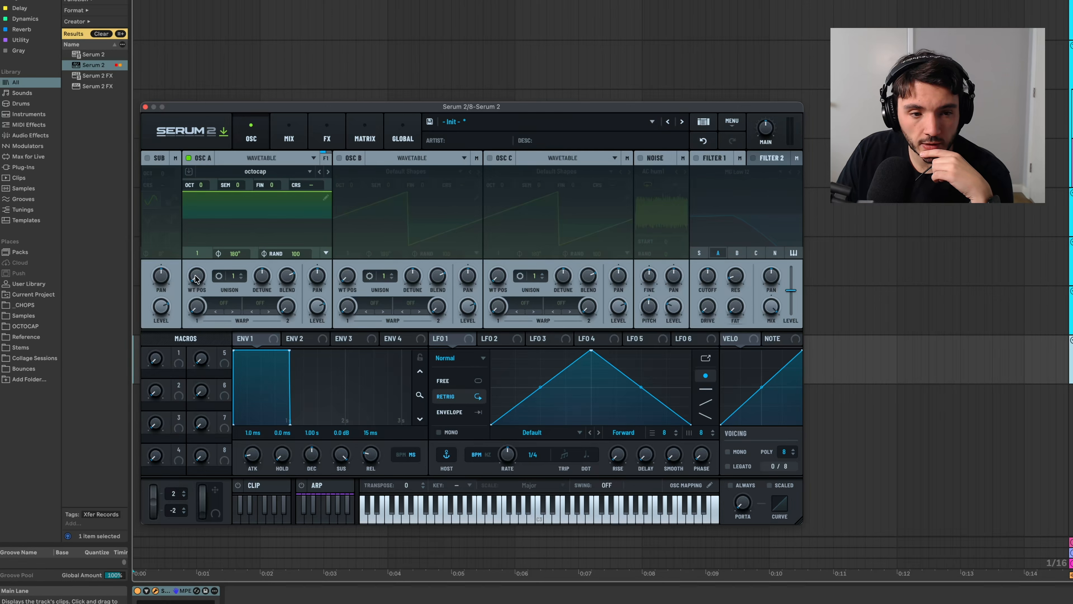
Show oscillator A's octocap wavetable in 3D and sweep its wavetable position through the frames.
mouse_move(203, 254)
mouse_down()
mouse_move(214, 208)
mouse_move(205, 254)
mouse_up()
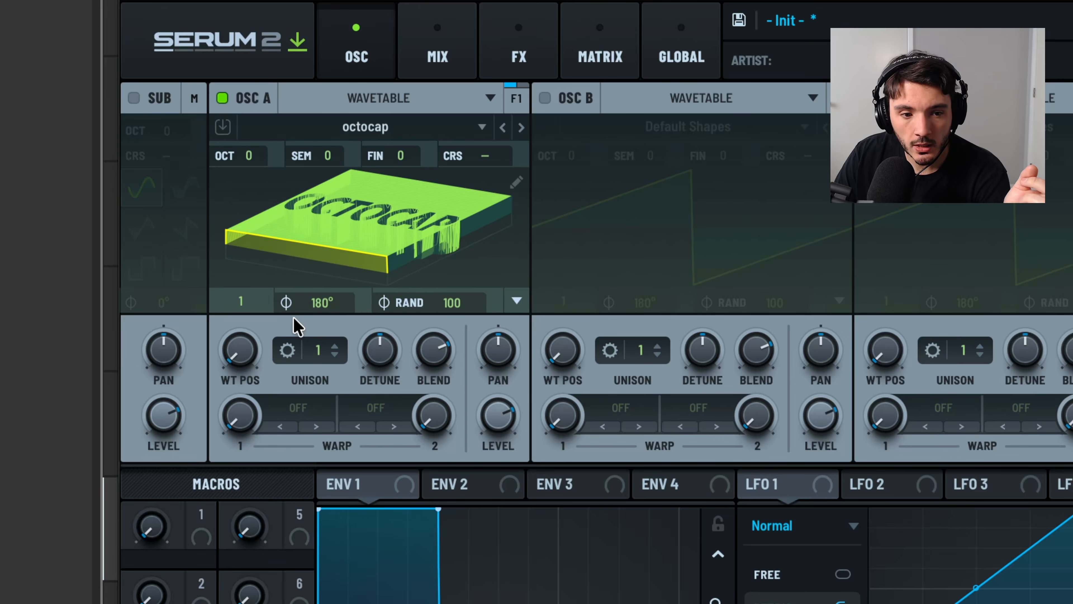
drag(237, 356, 371, 300)
drag(240, 353, 295, 325)
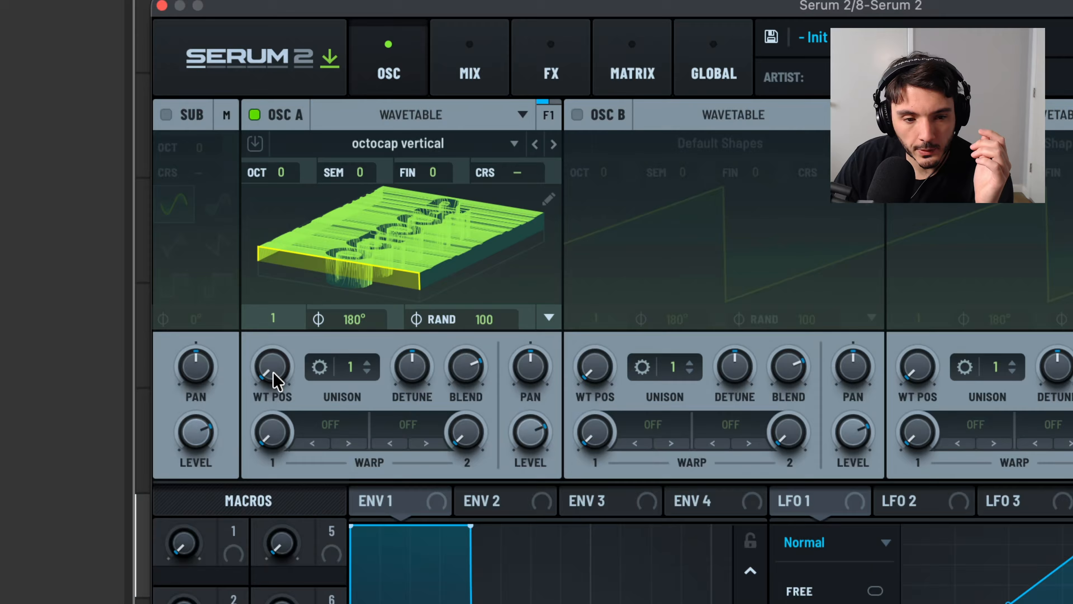
Sweep oscillator A's wavetable position upward through the dubby FX wavetable, past frame 64.
drag(271, 372, 376, 174)
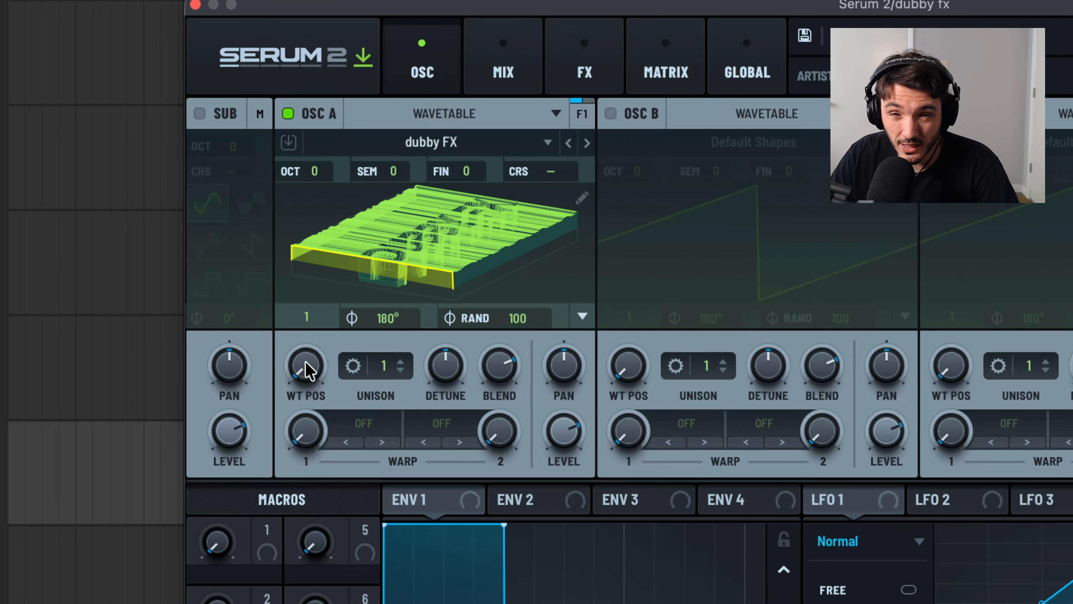
drag(304, 365, 301, 343)
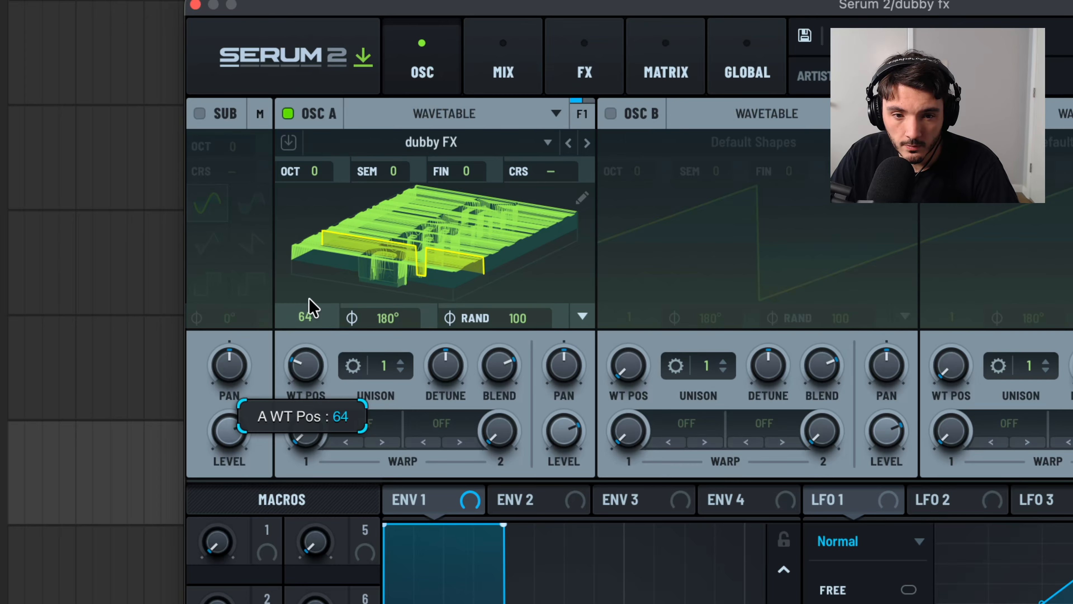
drag(319, 291, 325, 281)
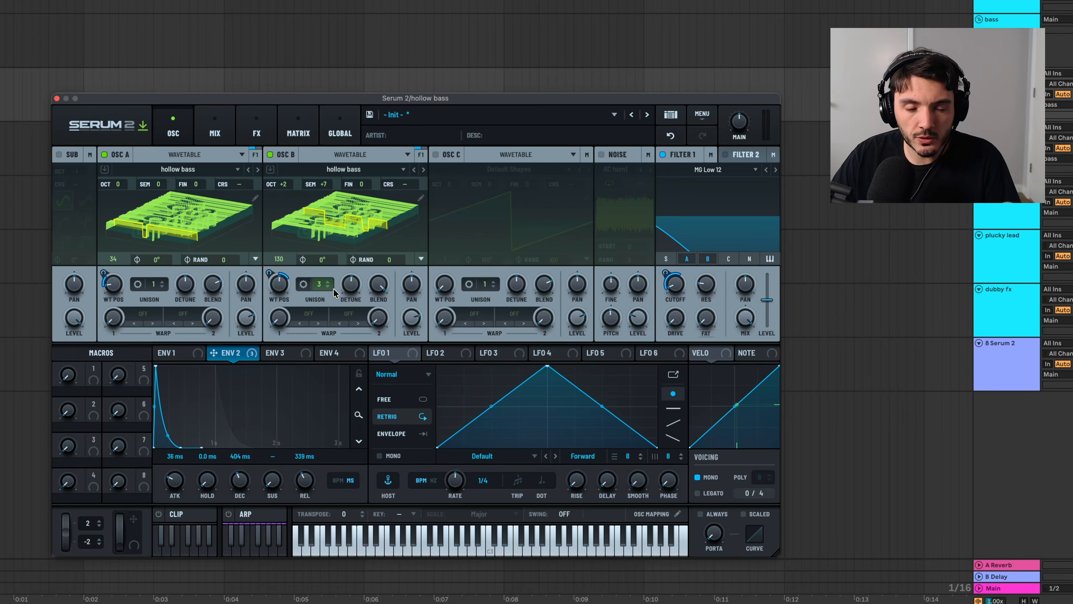
Review the distortion and flanger in the hollow bass patch's effects chain, and return to the oscillators.
mouse_move(385, 285)
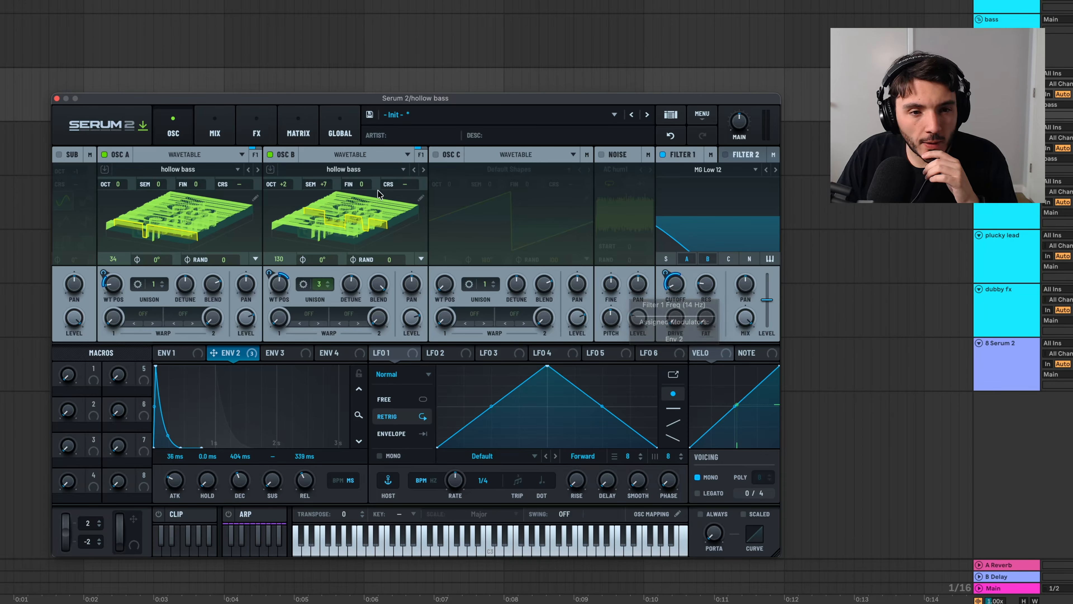
click(245, 126)
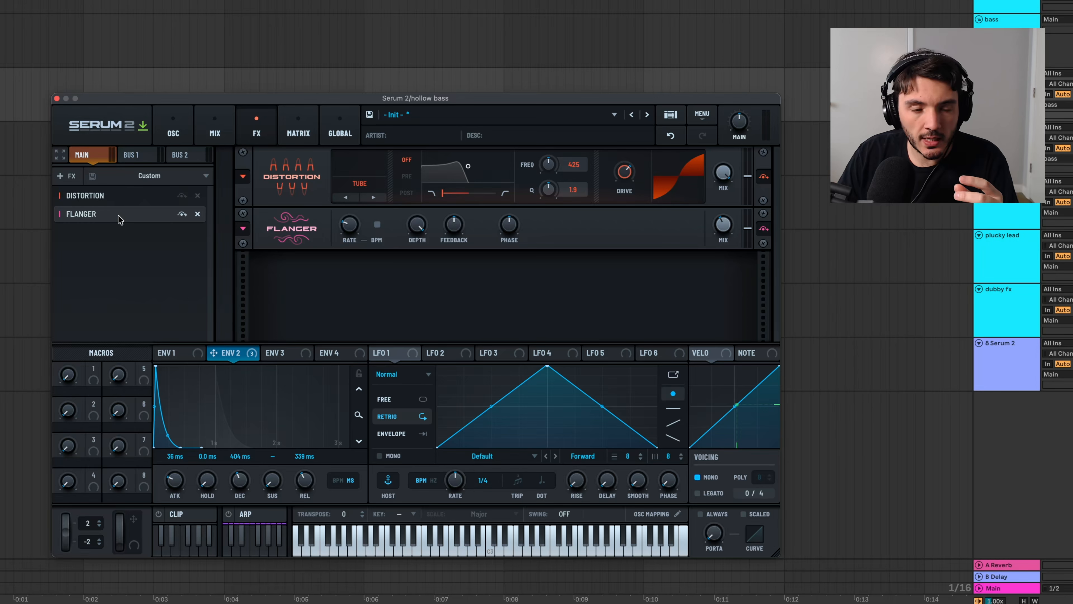
click(174, 135)
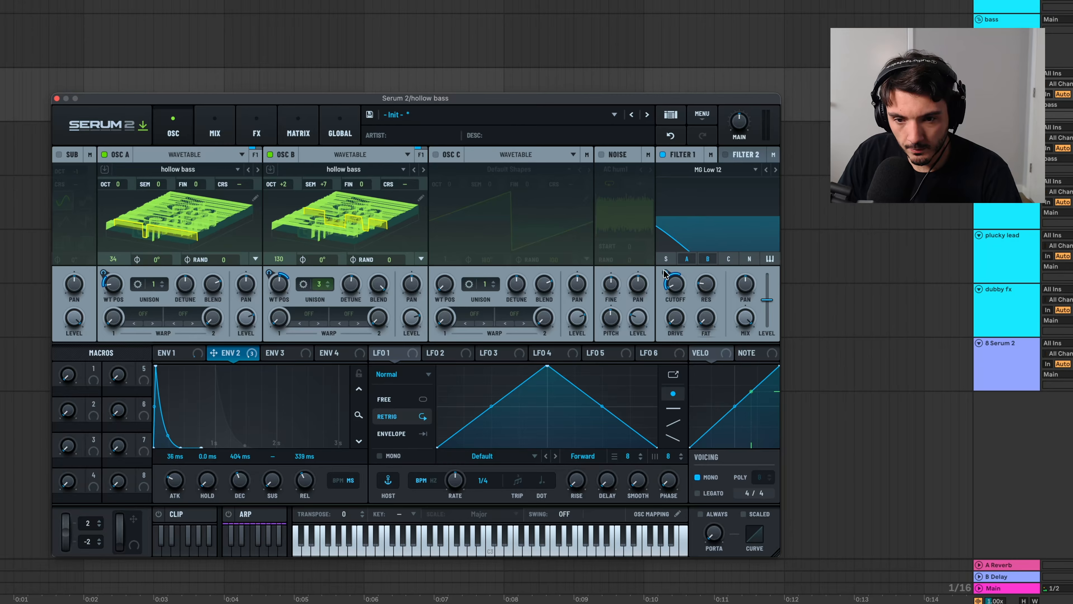
Adjust Envelope 2's modulation depth on the Filter 1 cutoff, and show Envelope 1's settings.
mouse_move(665, 270)
drag(665, 271, 667, 267)
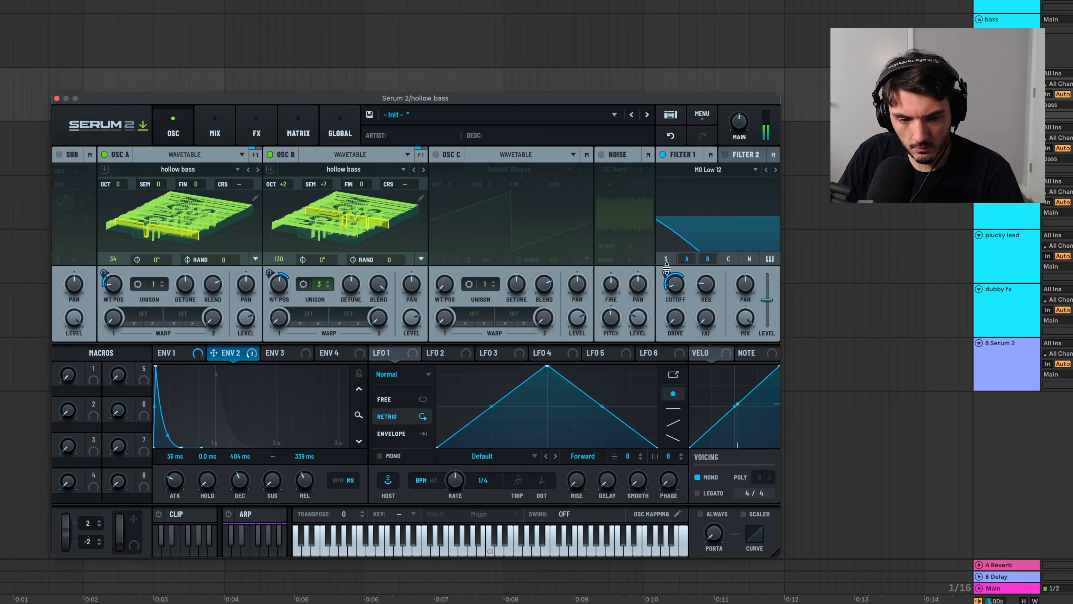
click(174, 354)
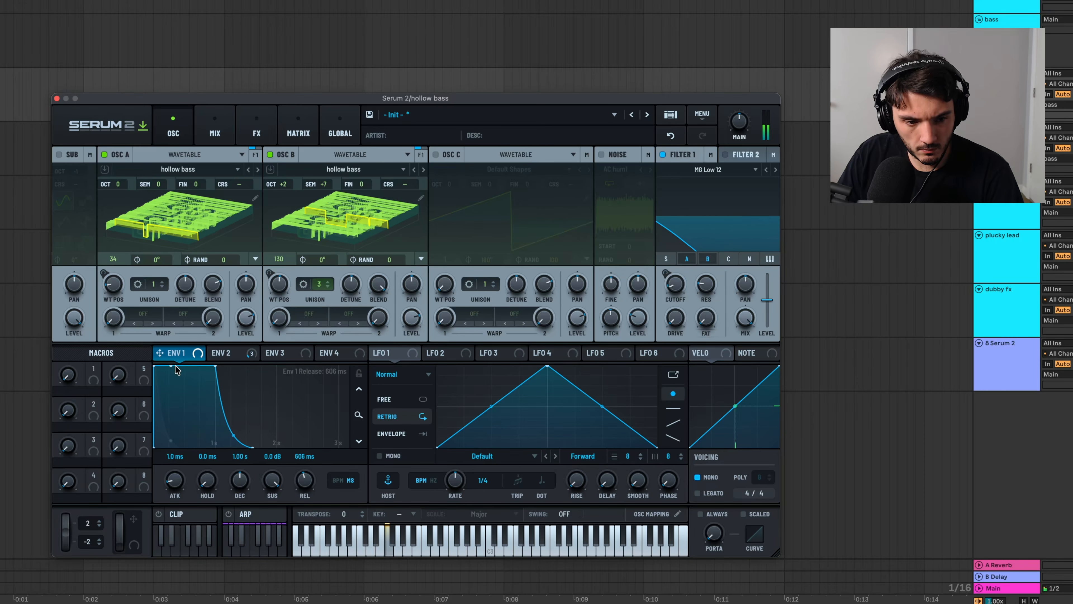
Turn on always-active portamento for the hollow bass patch and raise the portamento amount.
click(700, 513)
drag(715, 534, 720, 496)
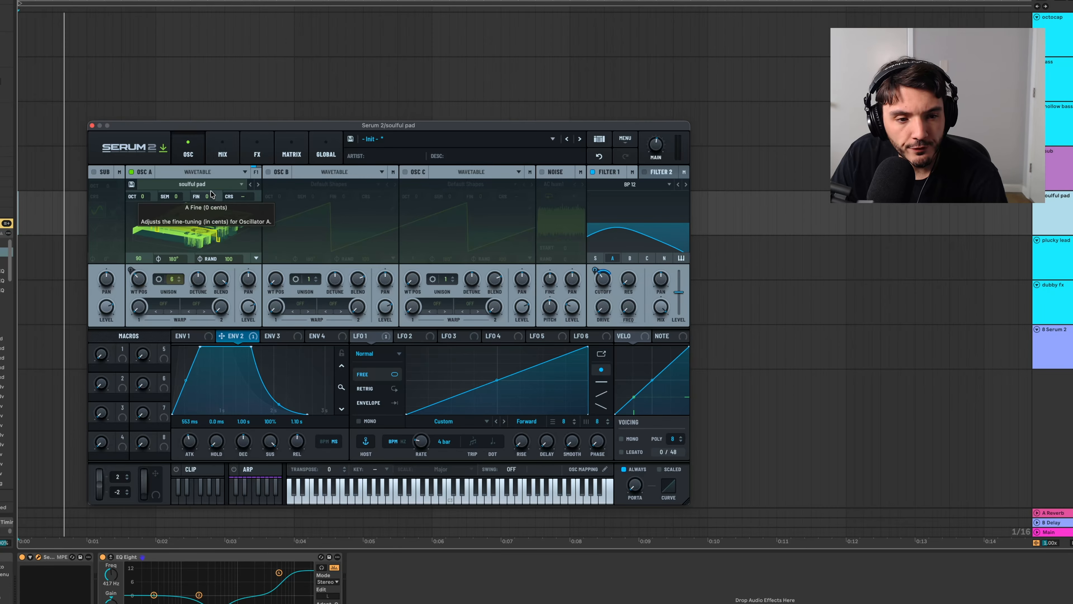
Examine the processing options for all frames in the soulful pad wavetable editor, and close the editor without applying any.
click(256, 208)
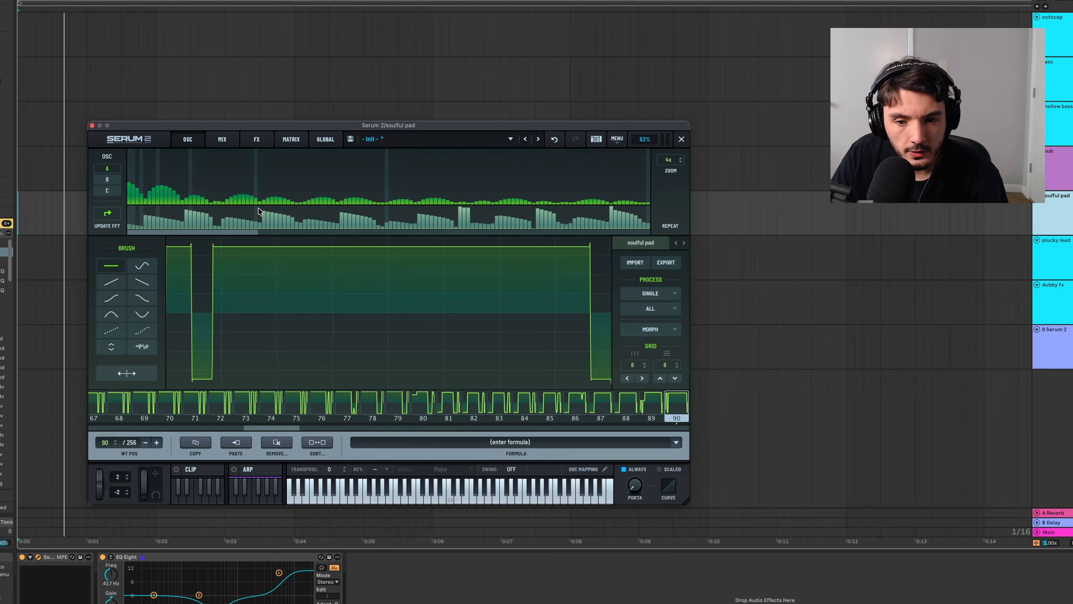
click(665, 310)
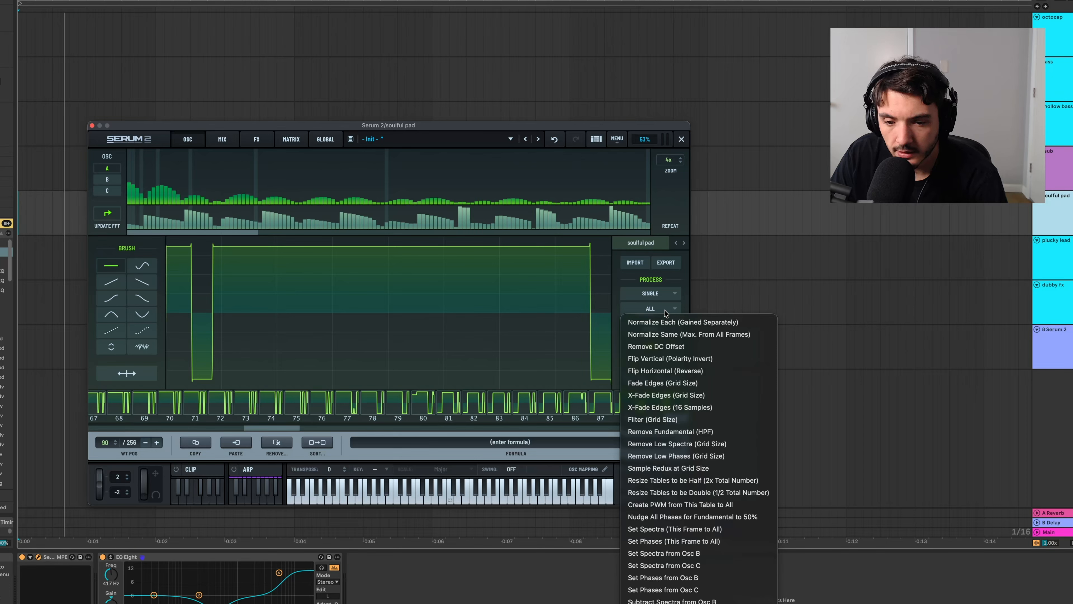
click(684, 291)
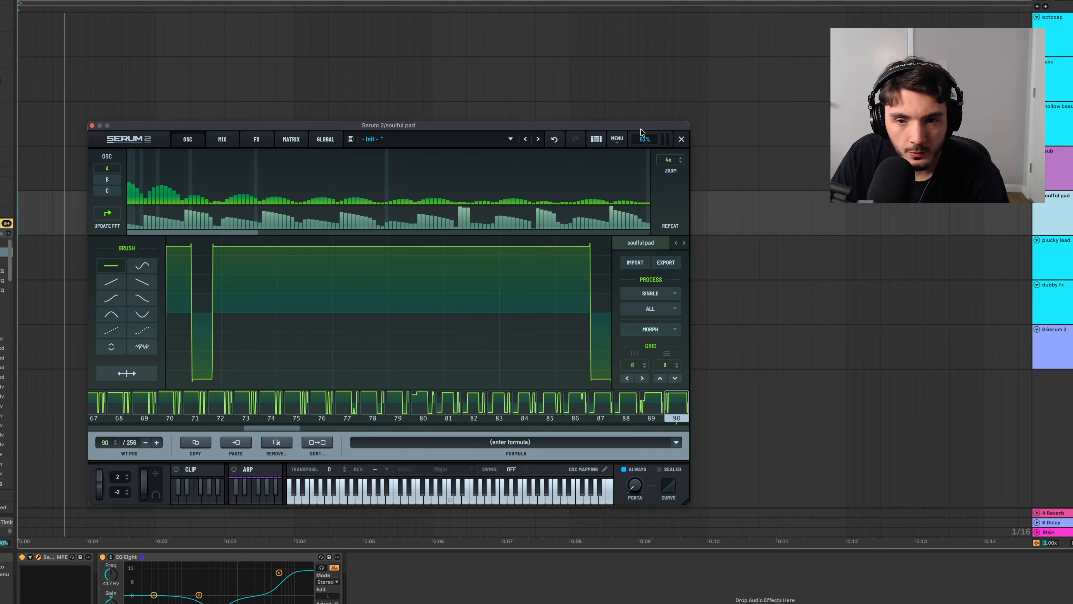
click(681, 138)
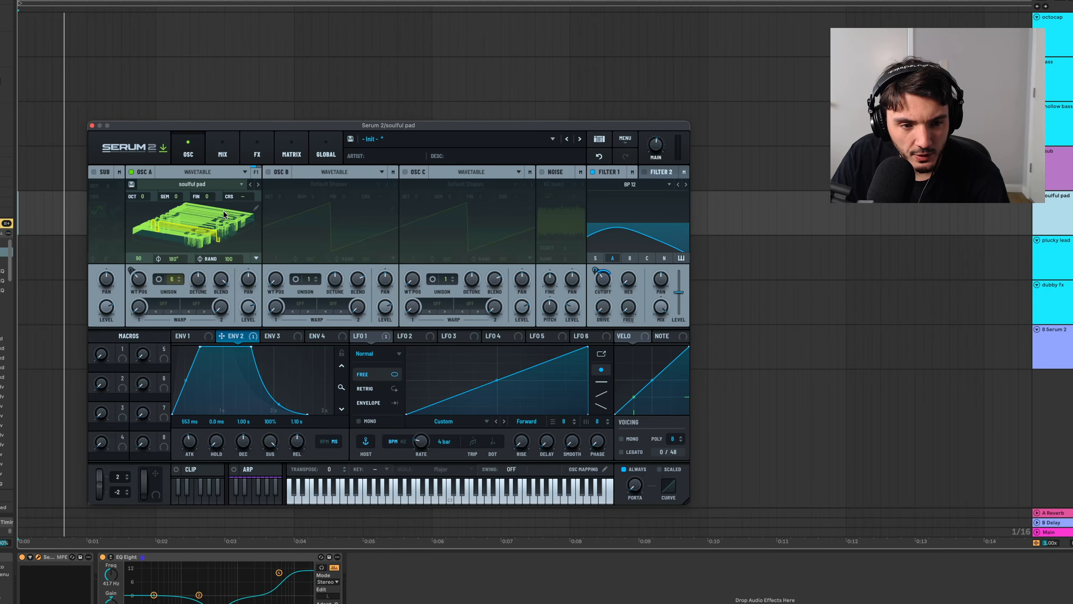
Toggle the soulful pad wavetable display to 2D and back to 3D, and nudge oscillator A's wavetable position modulation.
click(213, 236)
click(172, 242)
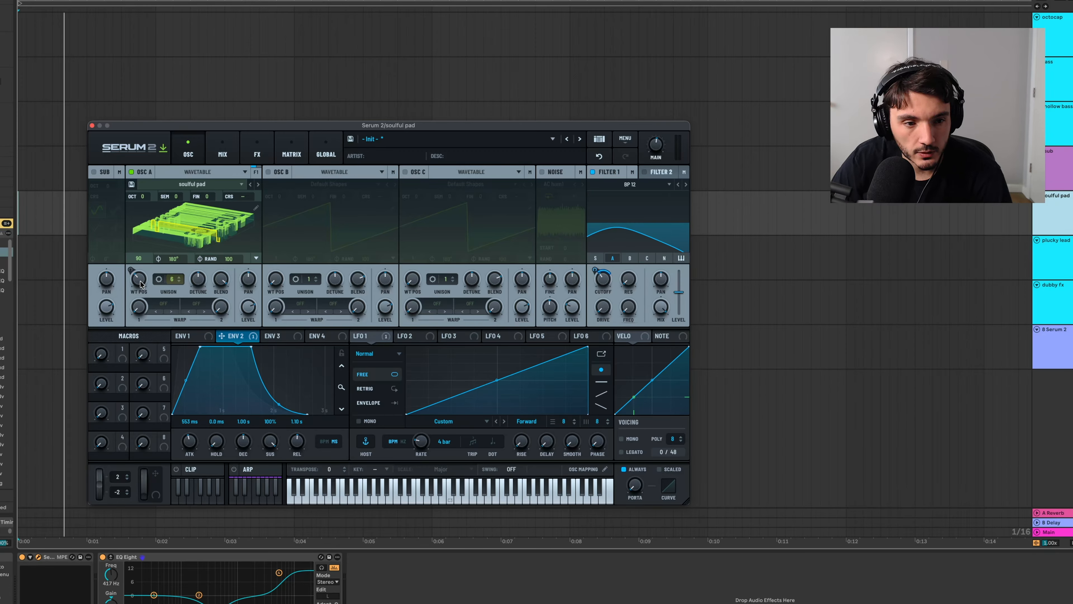
drag(141, 284, 141, 282)
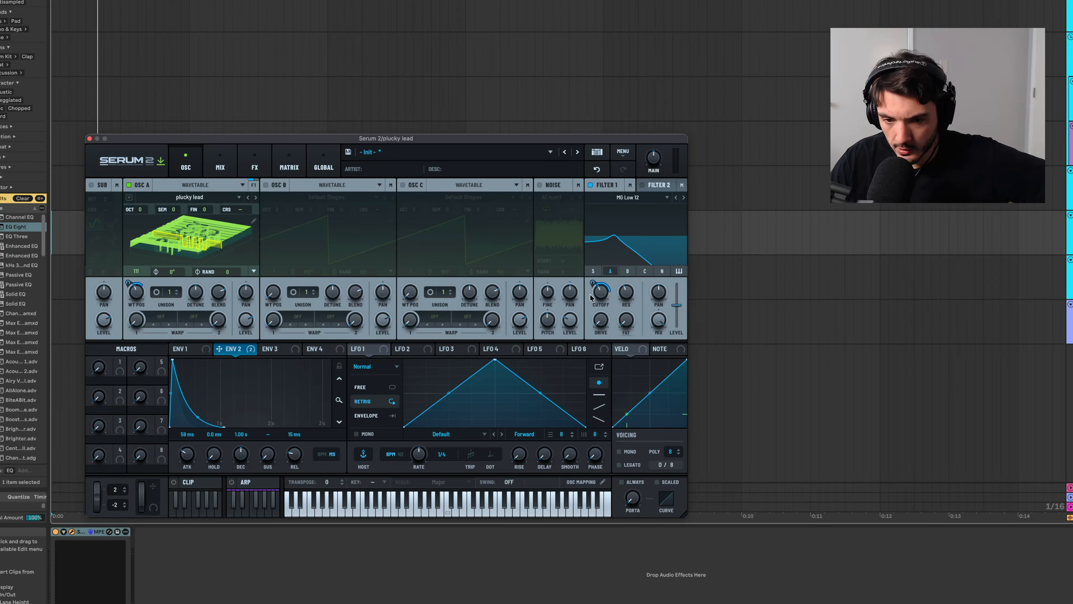
Compare the Envelope 1 and Envelope 2 shapes of the plucky lead patch.
mouse_move(598, 296)
click(185, 349)
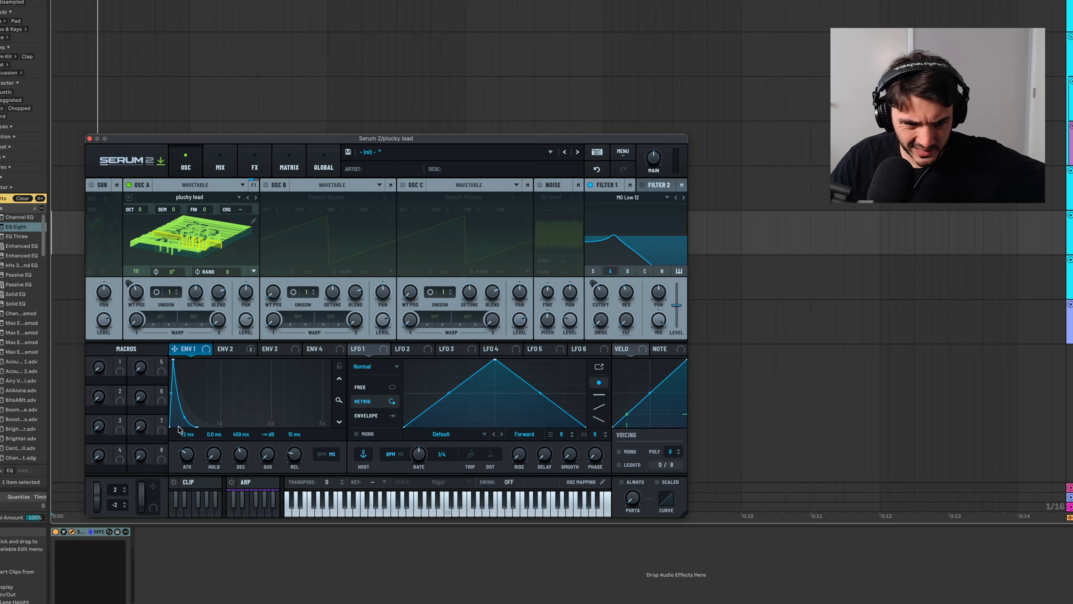
click(237, 350)
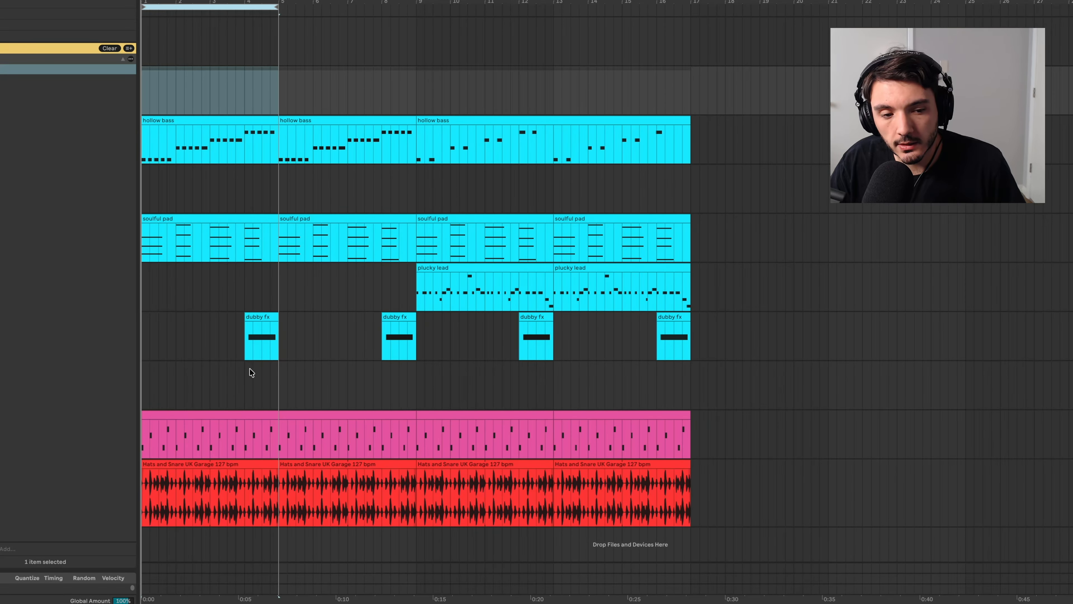
Select the first Hats and Snare UK Garage 127 bpm clip and play the arrangement from the beginning.
click(216, 415)
click(218, 464)
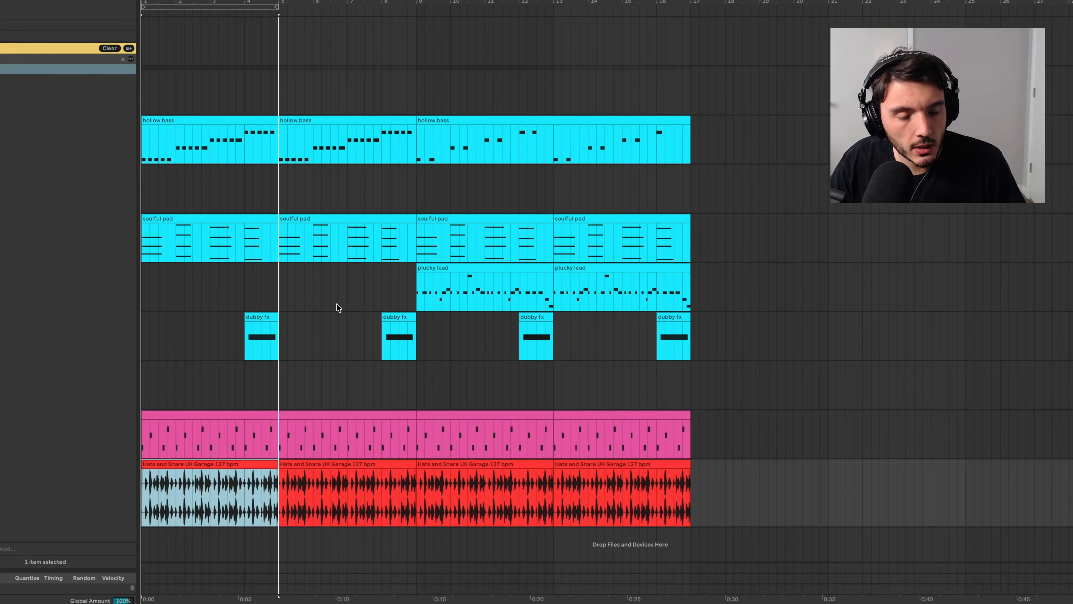
click(142, 7)
key(space)
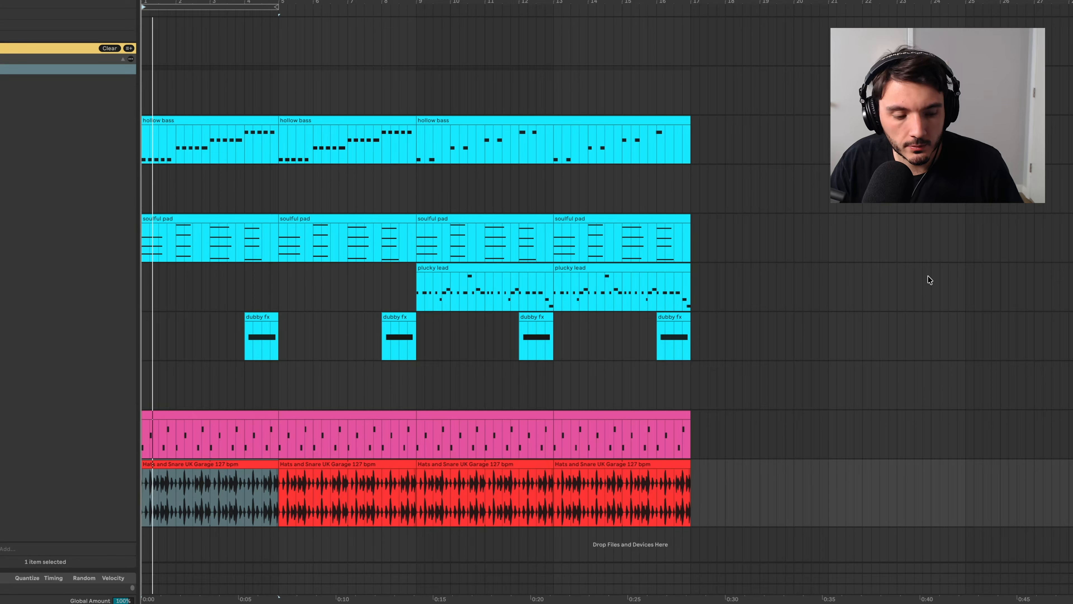